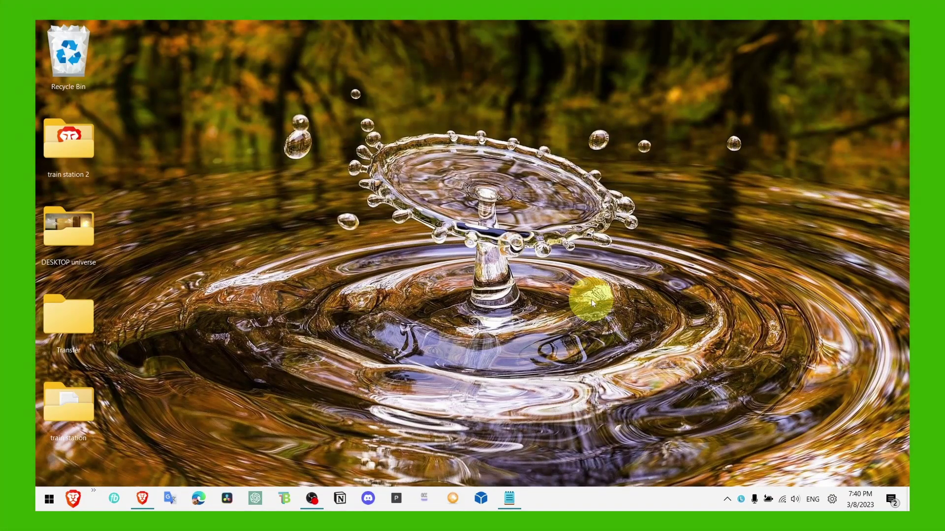
Step: Clear the tutorial note and review the DirectX End-User Runtime Web Installer page with English selected
click(509, 498)
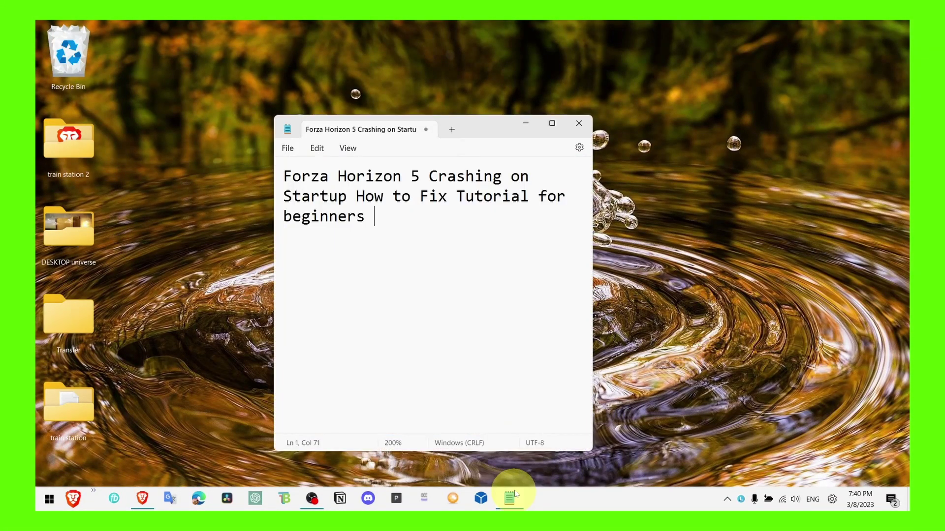
click(525, 129)
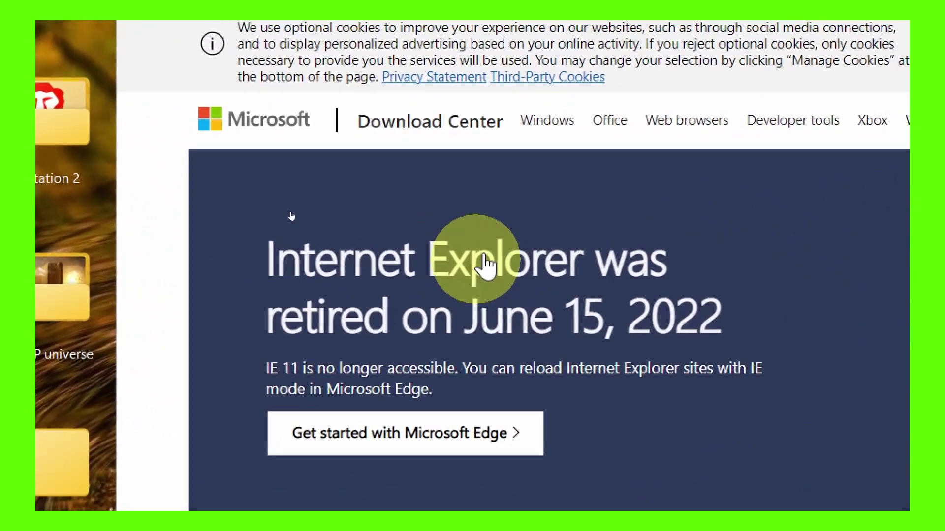
scroll(297, 223, down, 4)
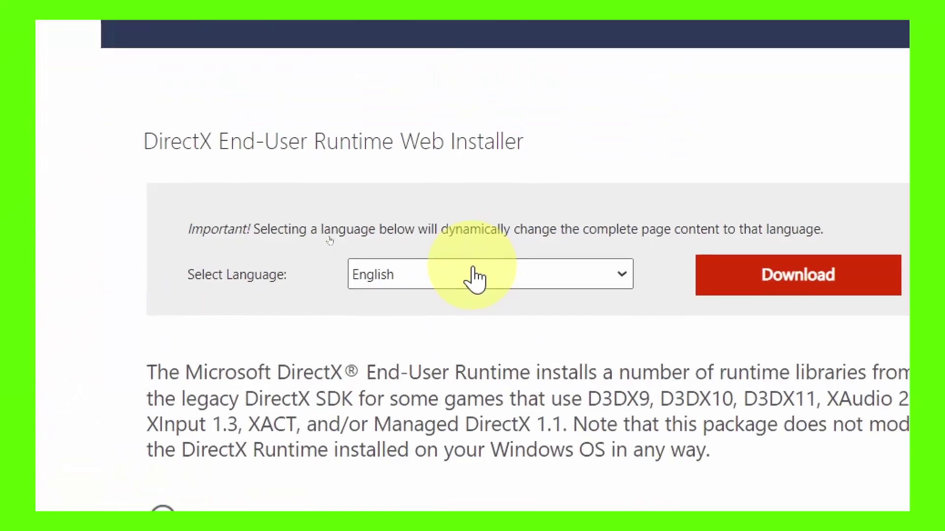
scroll(257, 229, up, 1)
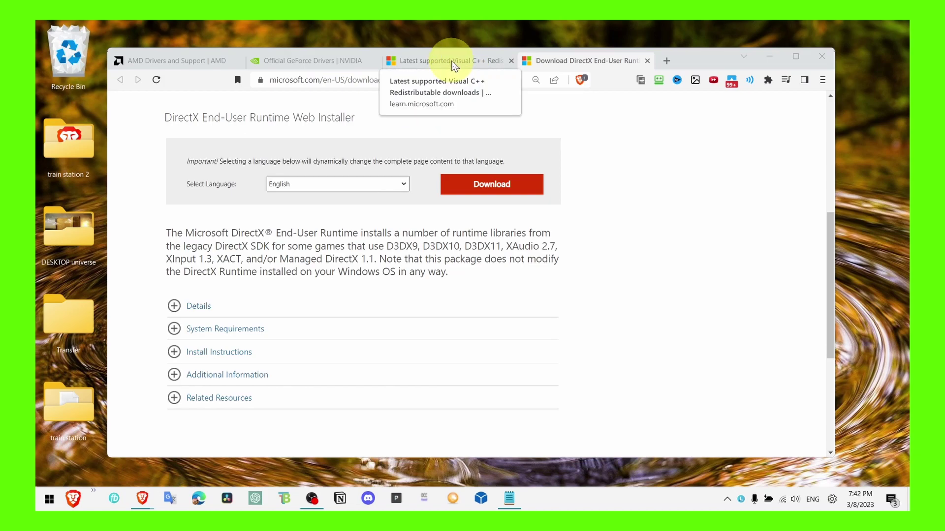
Step: Show the Visual C++ Redistributable downloads table and highlight the X64 vc_redist.x64.exe row
click(454, 63)
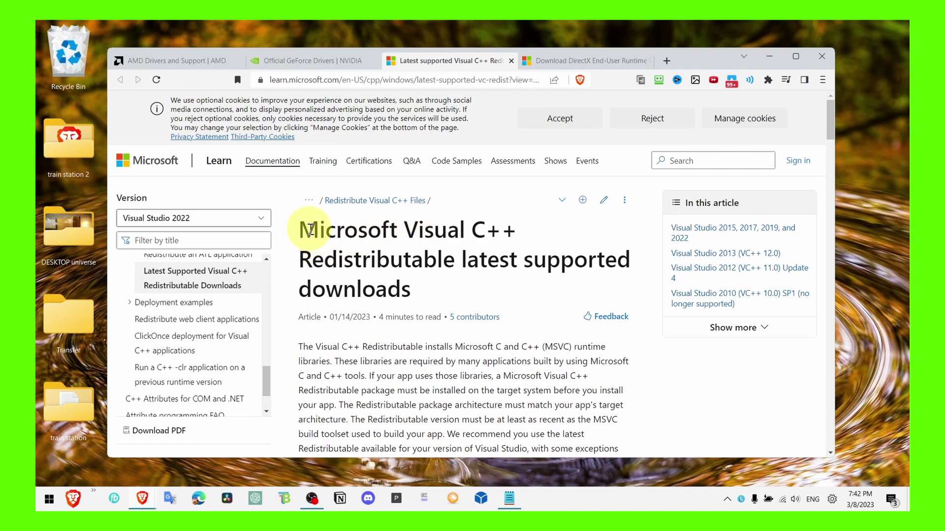
drag(308, 232, 514, 229)
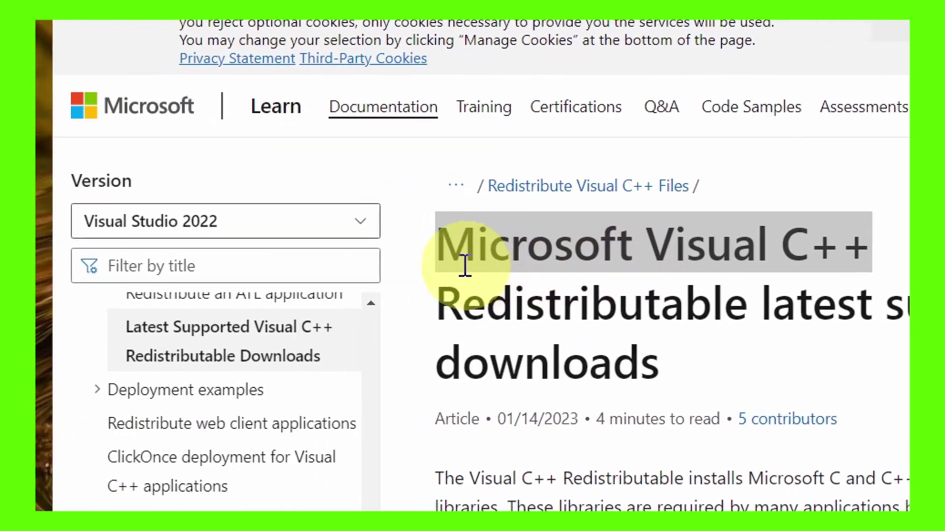
click(475, 269)
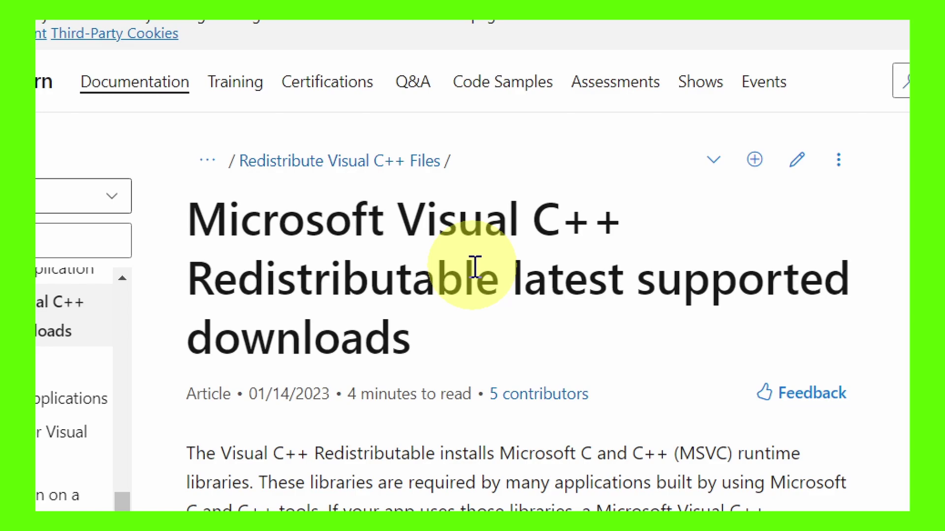
scroll(475, 268, down, 10)
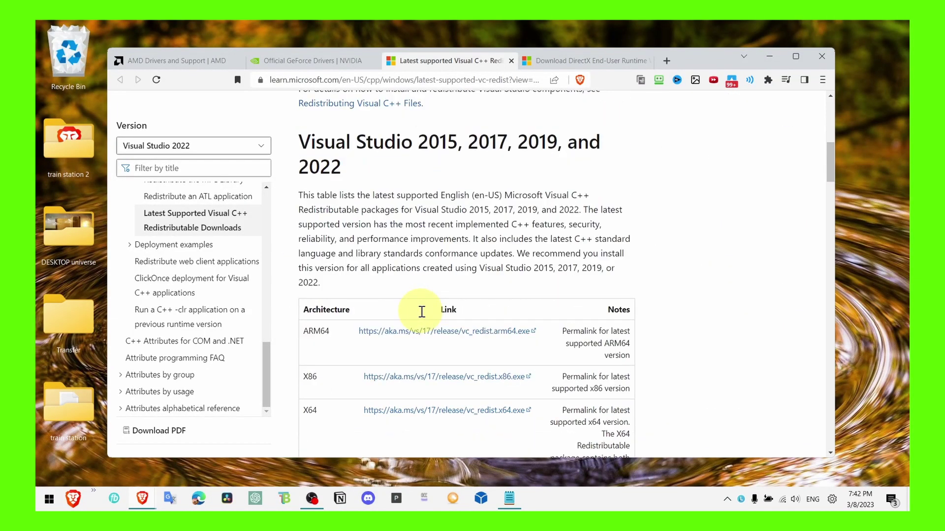
scroll(422, 312, down, 1)
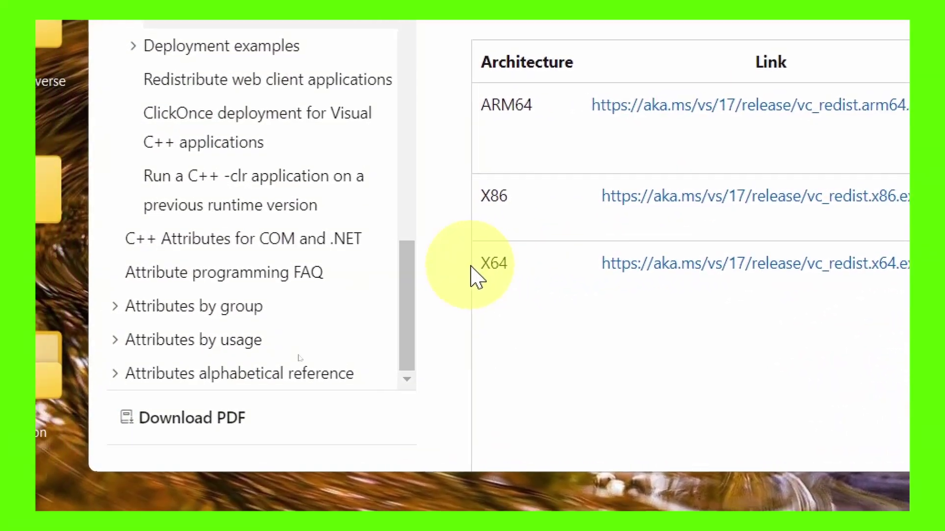
drag(470, 266, 925, 268)
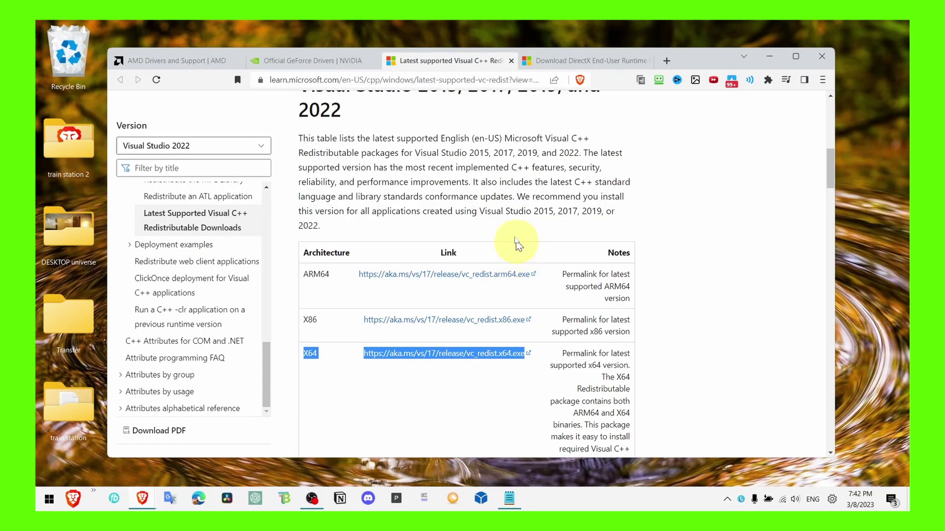
scroll(438, 197, up, 3)
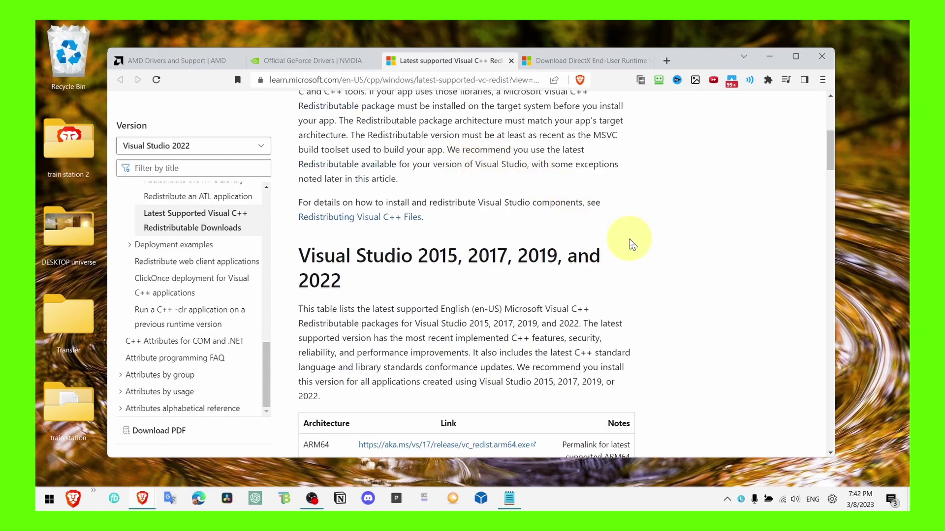
scroll(615, 345, down, 2)
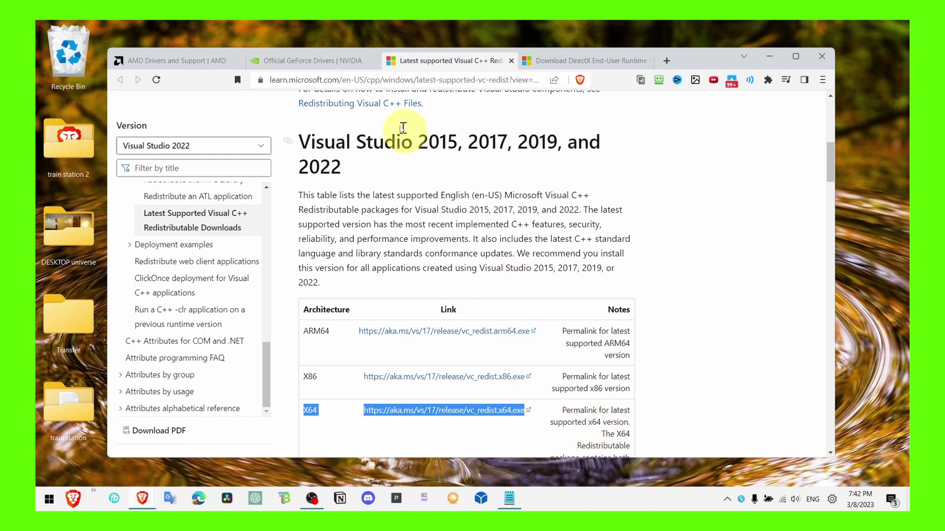
Step: Show the NVIDIA GeForce Drivers page, then the AMD Drivers and Support page
click(340, 61)
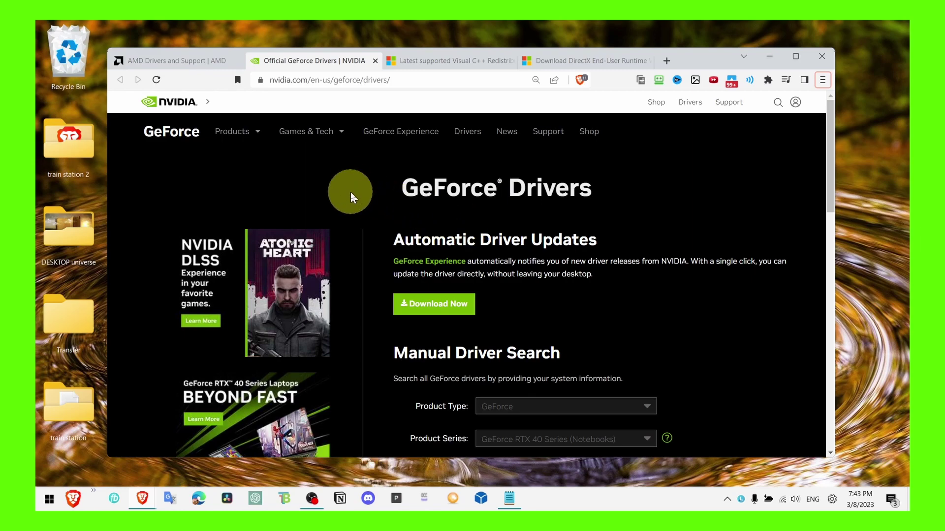
click(190, 59)
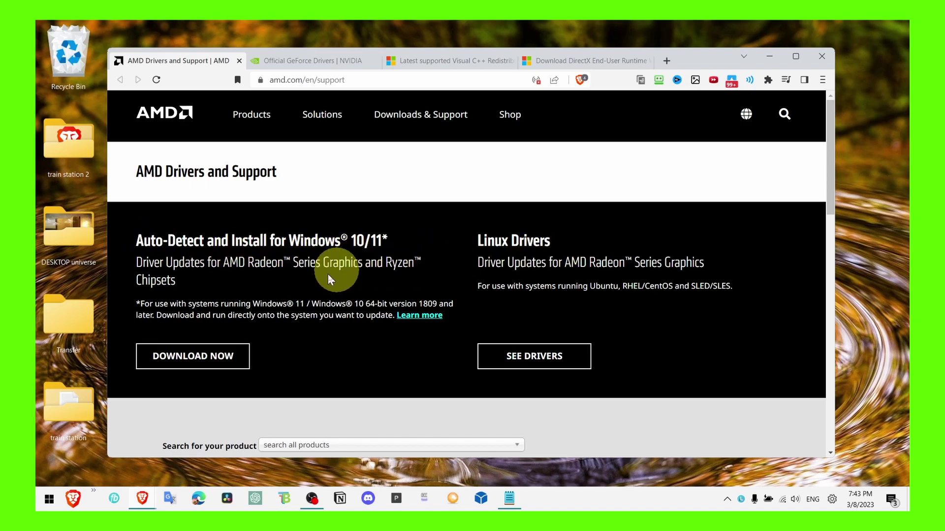
click(769, 56)
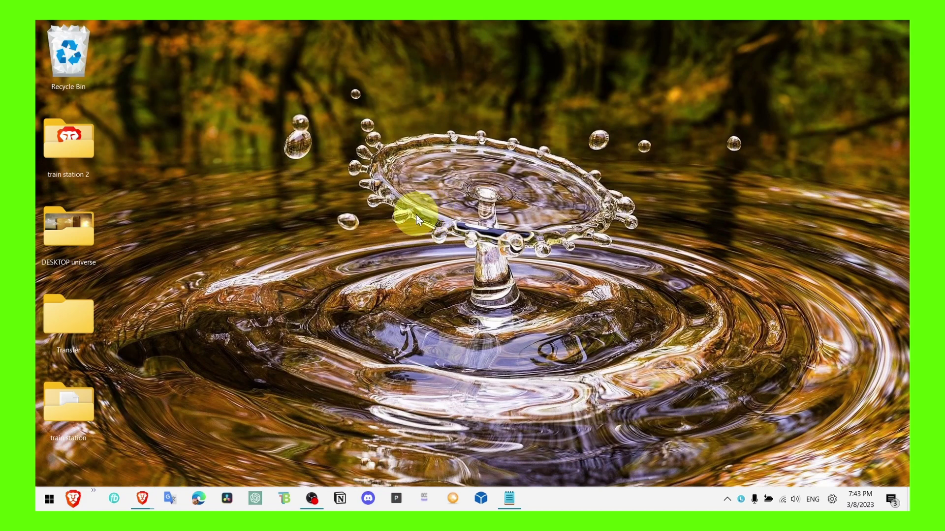
key(super)
text(device manager)
key(Return)
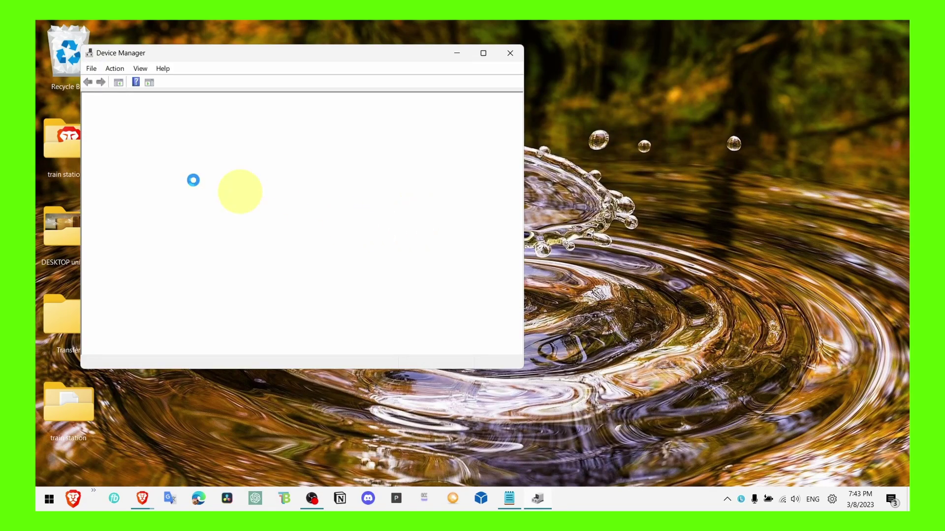
double_click(118, 172)
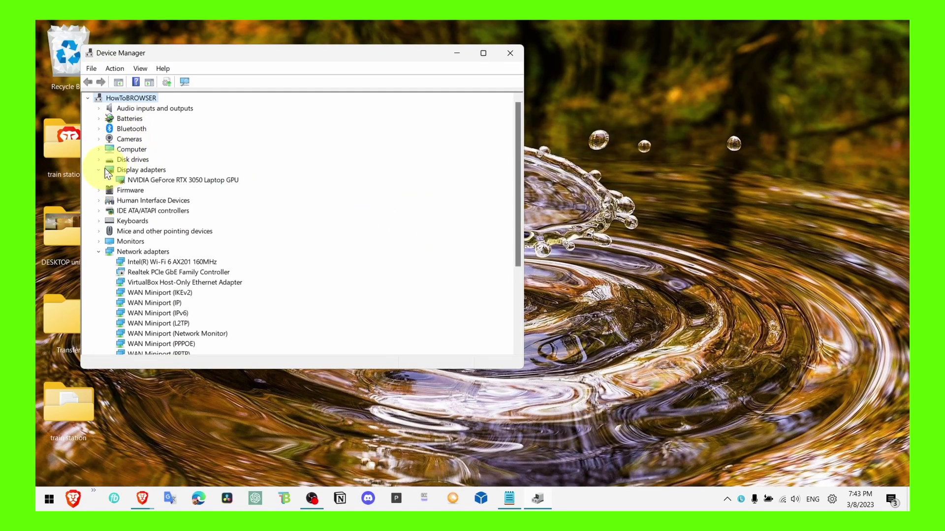
right_click(128, 180)
click(167, 186)
click(281, 231)
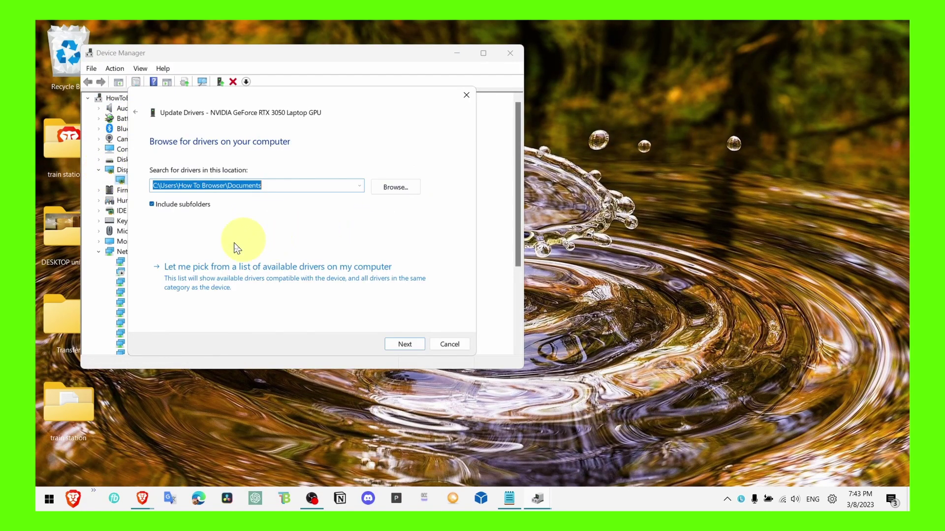
click(466, 95)
Step: Close Device Manager, open Windows Update via search, and go to Advanced options
click(510, 53)
key(super+s)
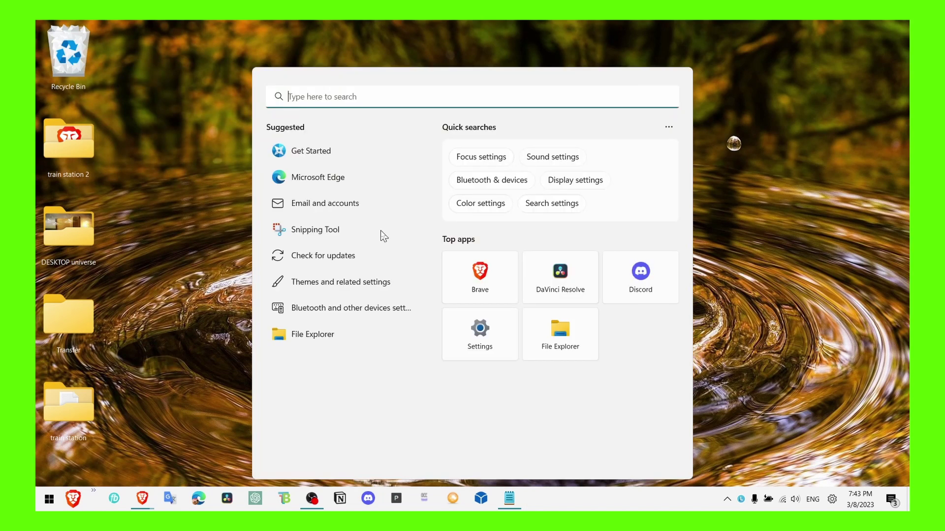
text(winodws)
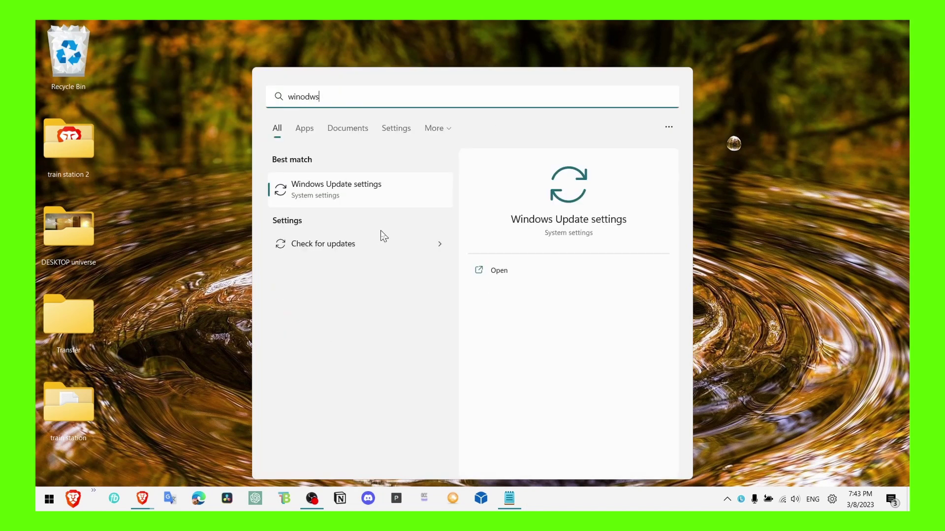
key(BackSpace)
text(ndows upda)
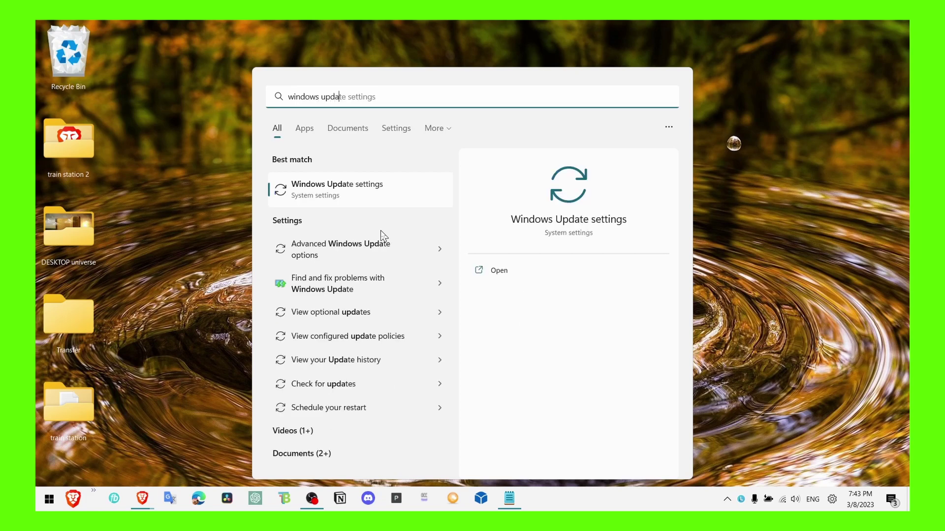
key(Return)
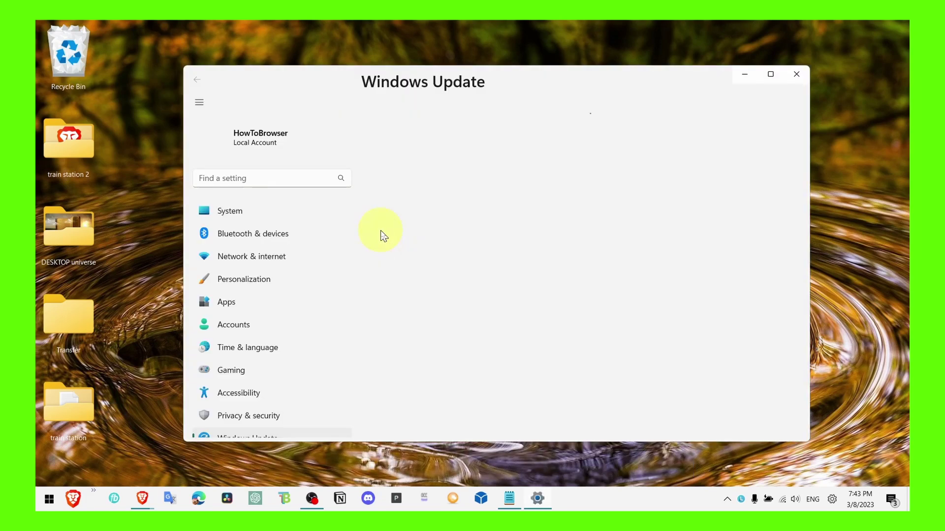
scroll(445, 315, down, 1)
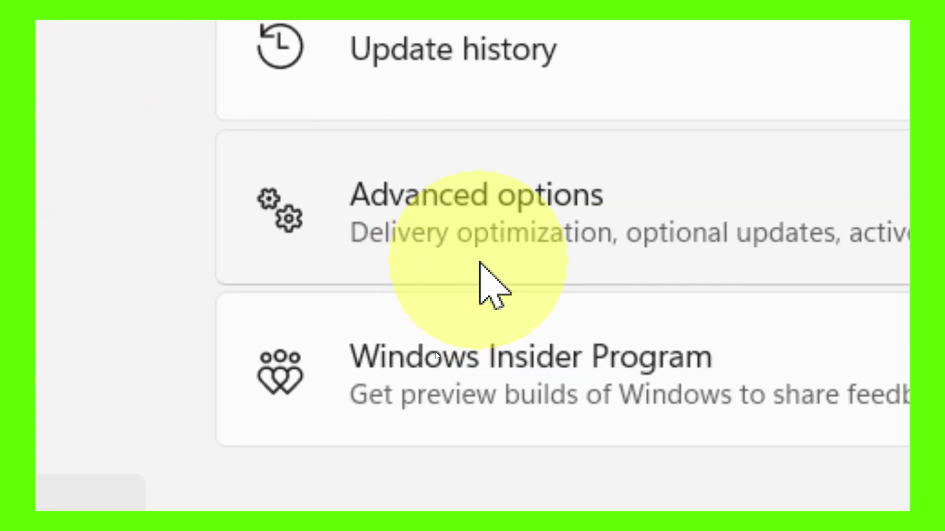
click(437, 347)
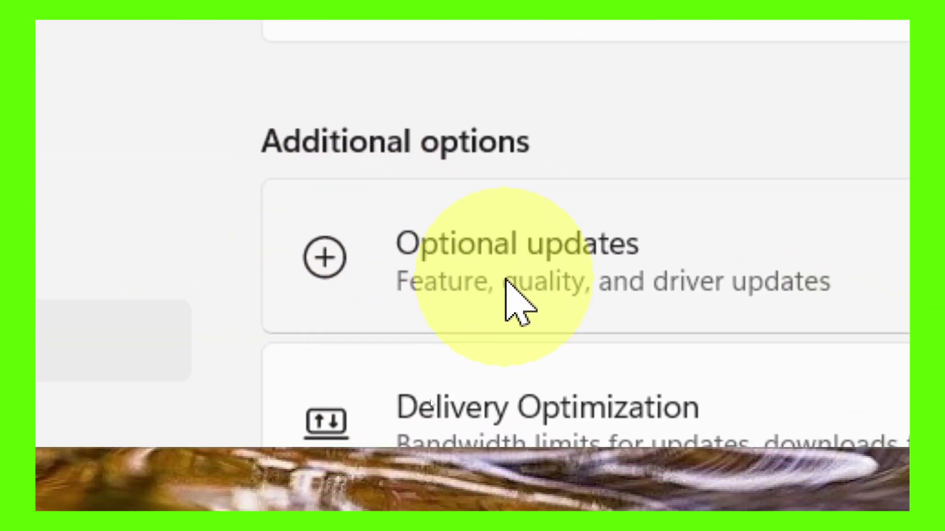
Step: In optional Driver updates, select only the Logitech USB driver, leaving Logitech MEDIA unticked
click(507, 281)
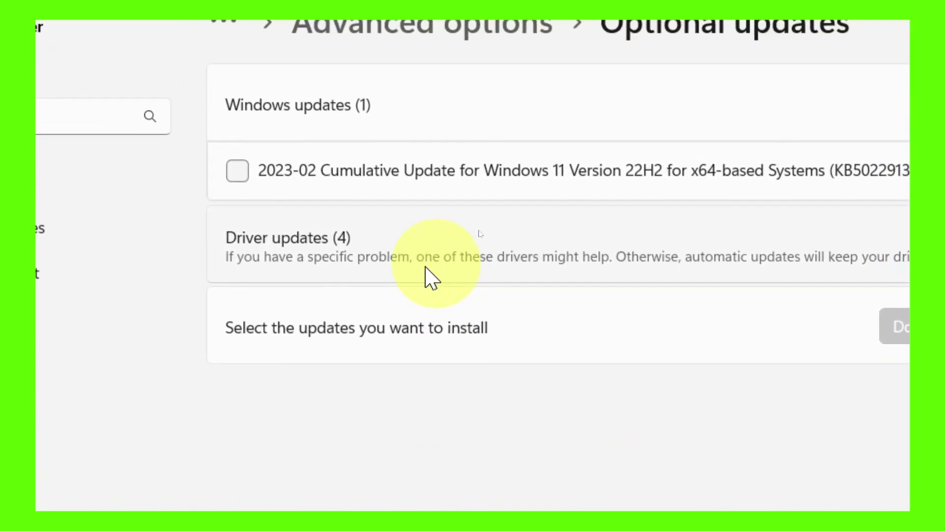
click(382, 263)
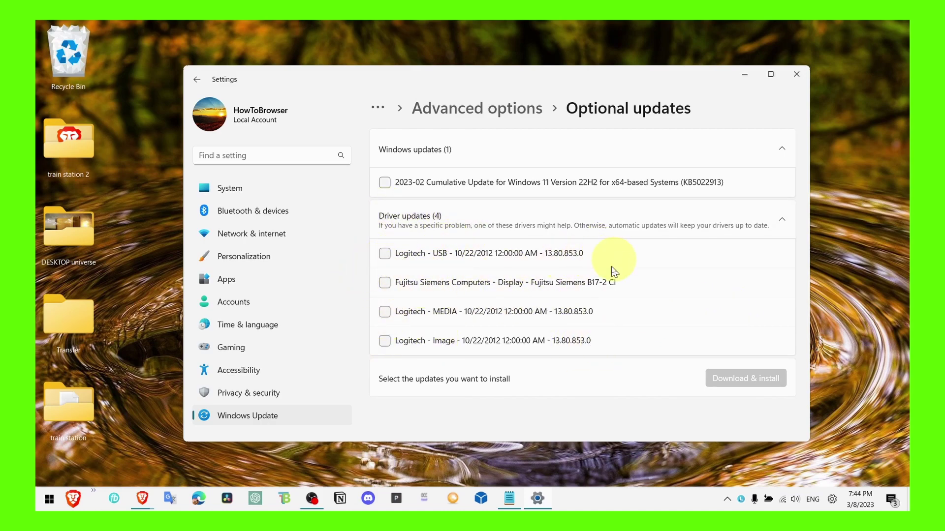
click(384, 312)
click(384, 253)
click(455, 311)
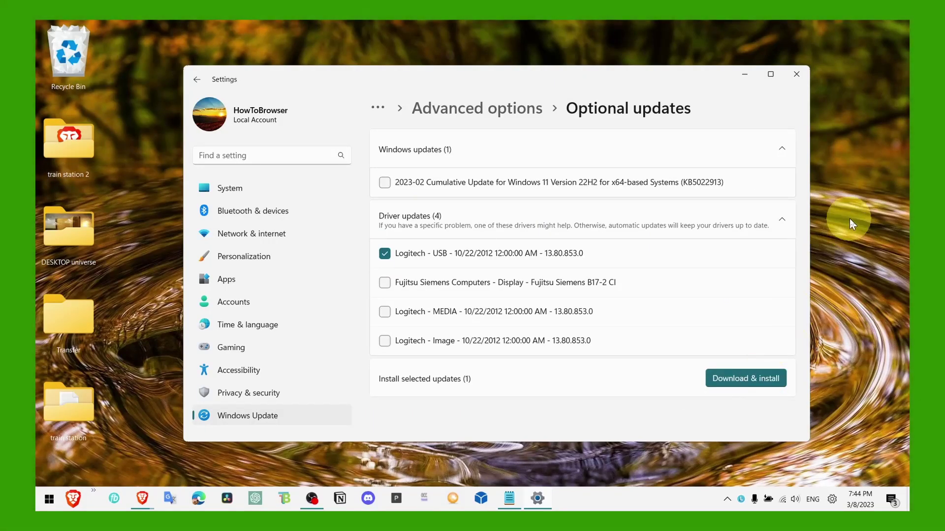
Step: Minimize the Settings window to reveal the desktop
click(744, 75)
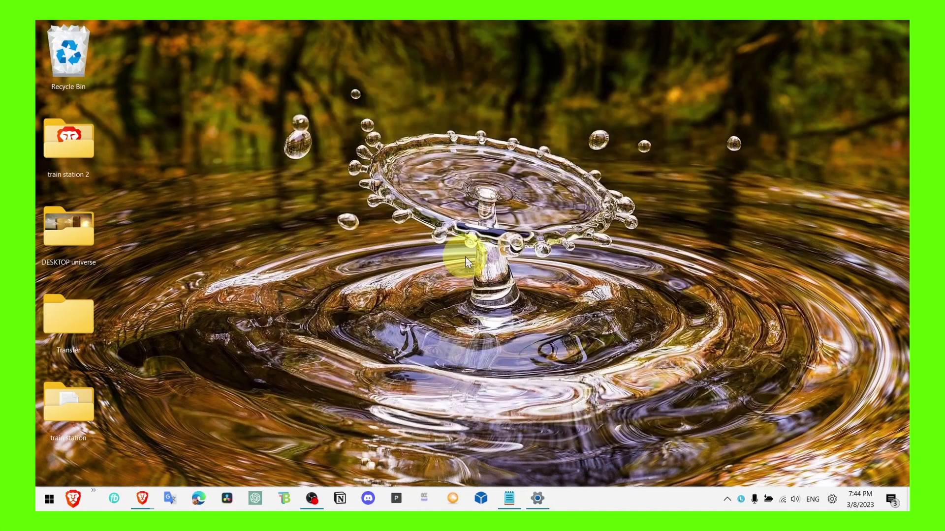